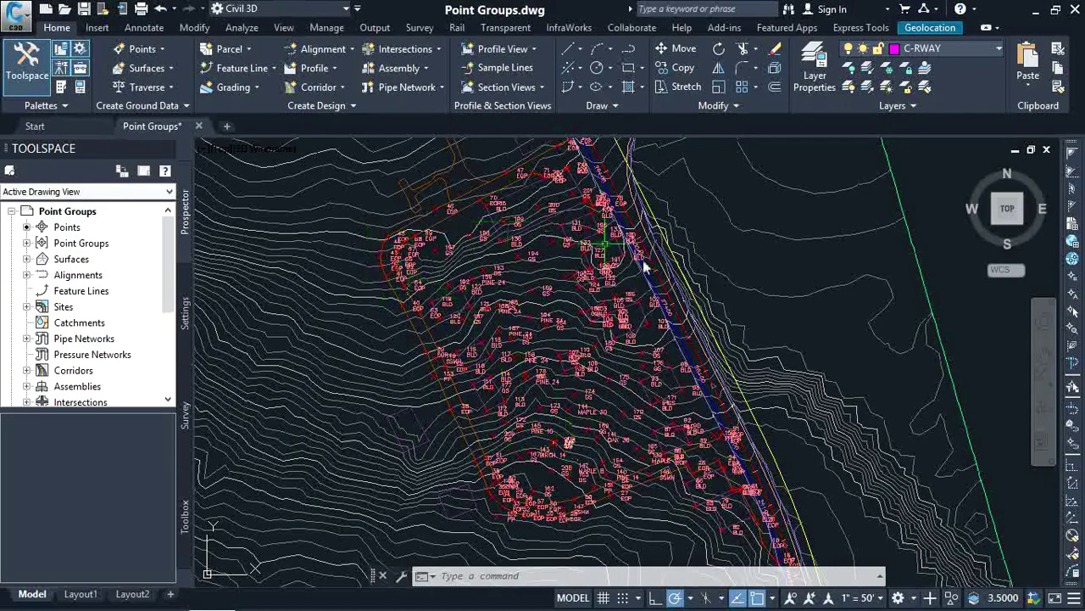
Open the _All Points group's points in the Point Editor table.
left_click(26, 242)
left_click(78, 259)
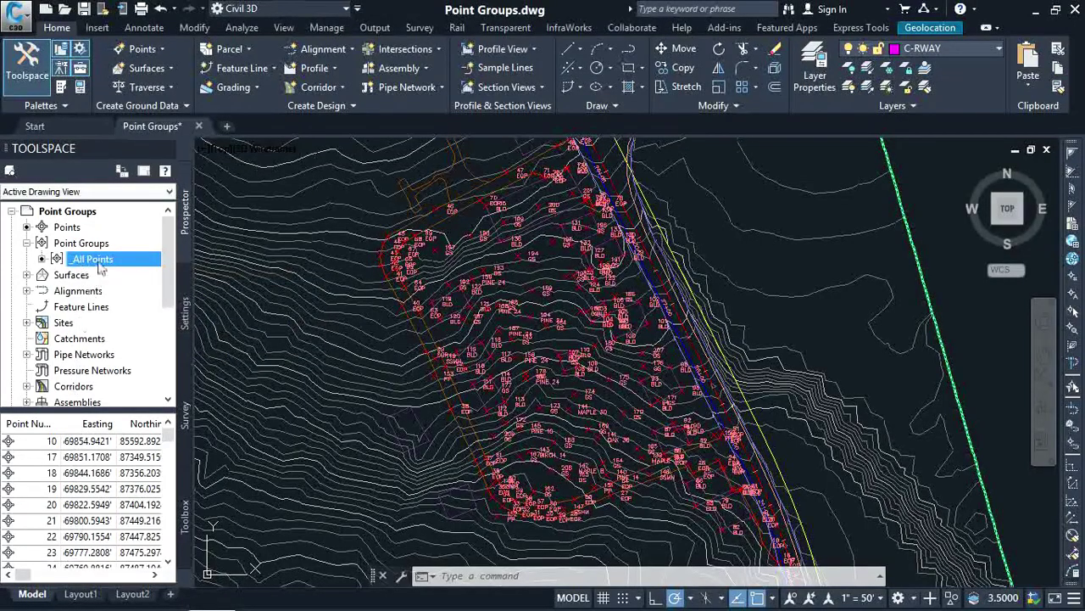
right_click(98, 262)
left_click(192, 294)
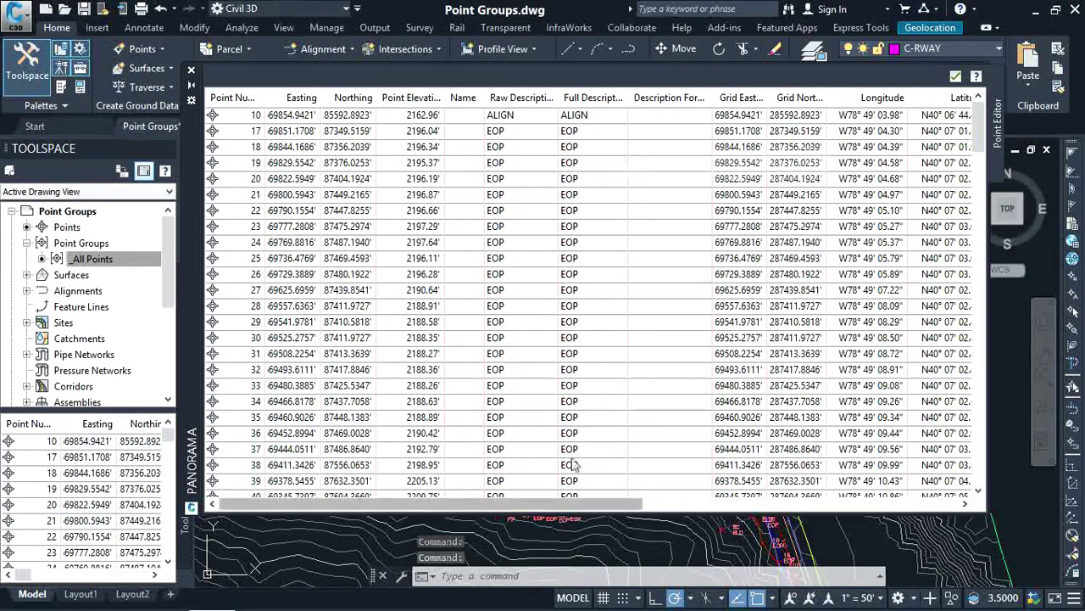
Scroll through the point descriptions such as EOP, BLD, SSMH and GS, then close the table.
scroll(589, 387, "down", 4)
scroll(601, 405, "down", 3)
scroll(600, 405, "down", 5)
scroll(613, 426, "down", 5)
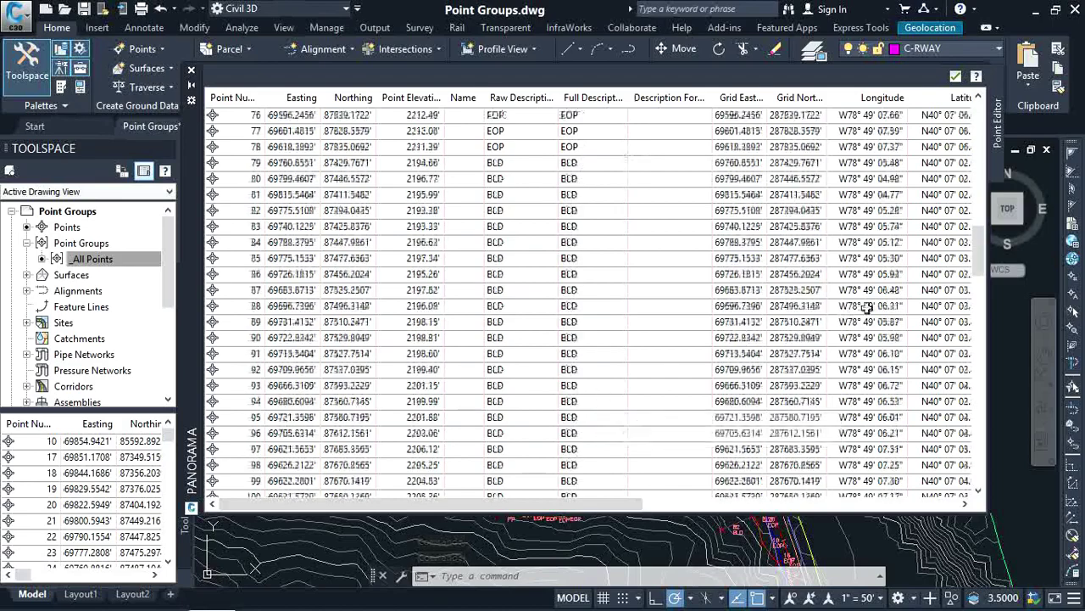
left_click_drag(982, 264, 982, 372)
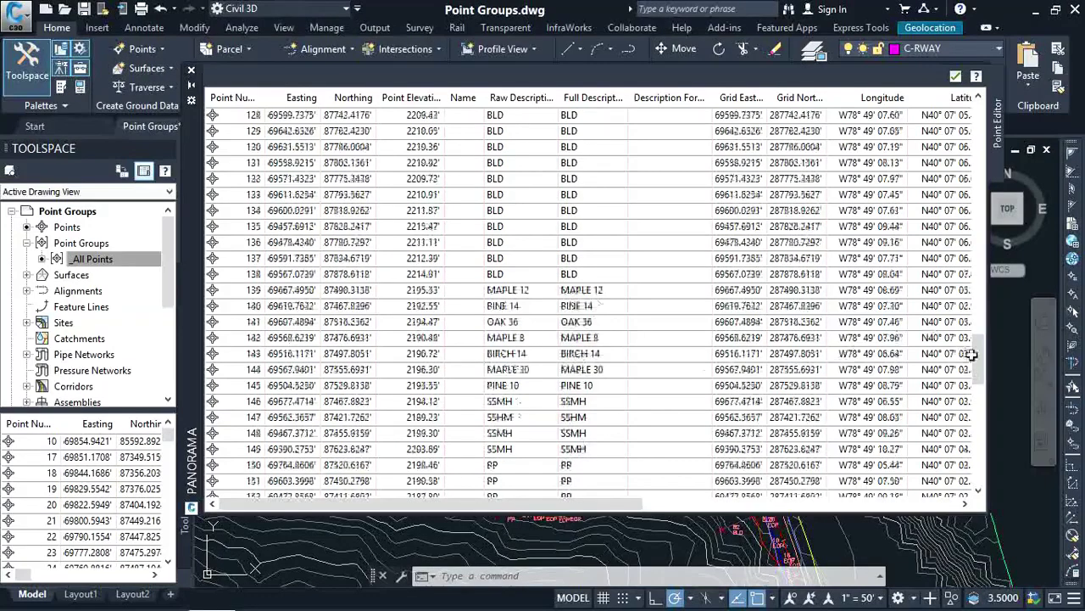
mouse_move(980, 366)
left_mouse_down()
mouse_move(976, 443)
mouse_move(975, 365)
left_mouse_up()
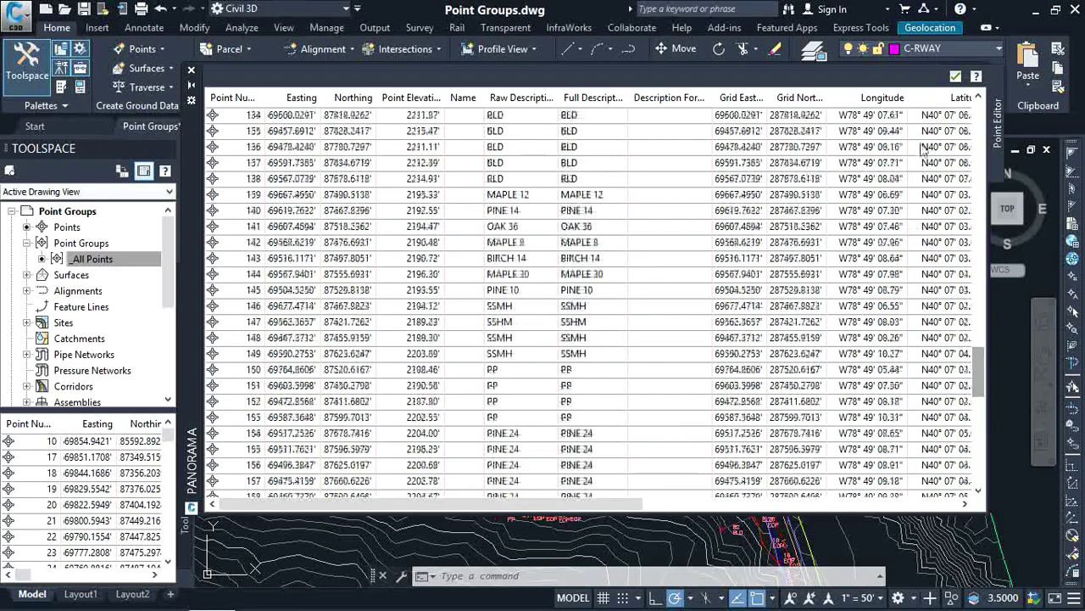
left_click(956, 76)
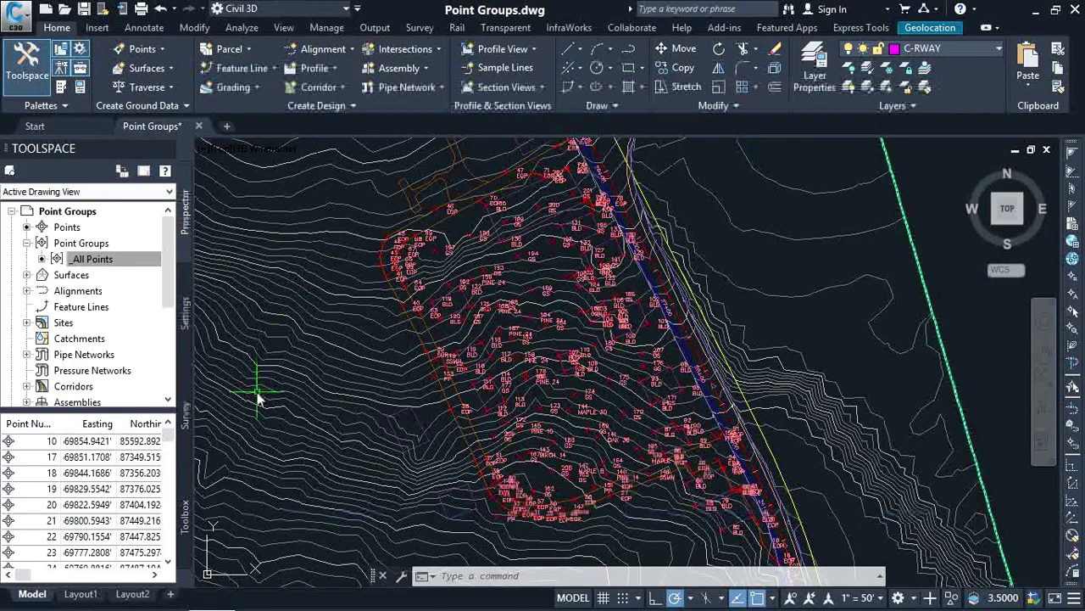
Set both the point style and point label style of _All Points to <none>.
left_click(83, 260)
right_click(82, 260)
left_click(127, 267)
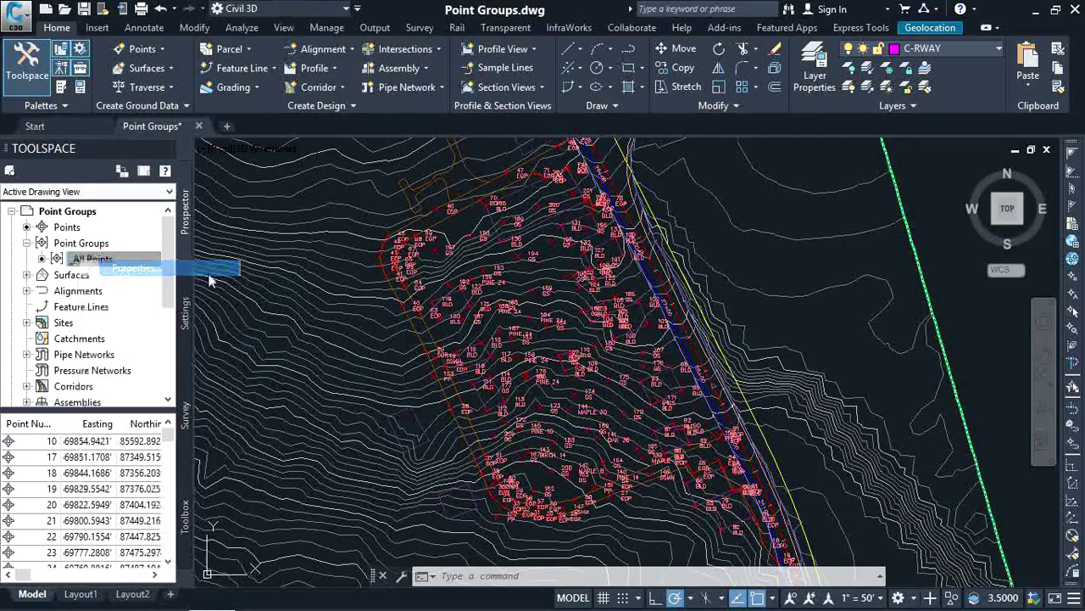
left_click(373, 320)
scroll(331, 343, "up", 1)
left_click(331, 335)
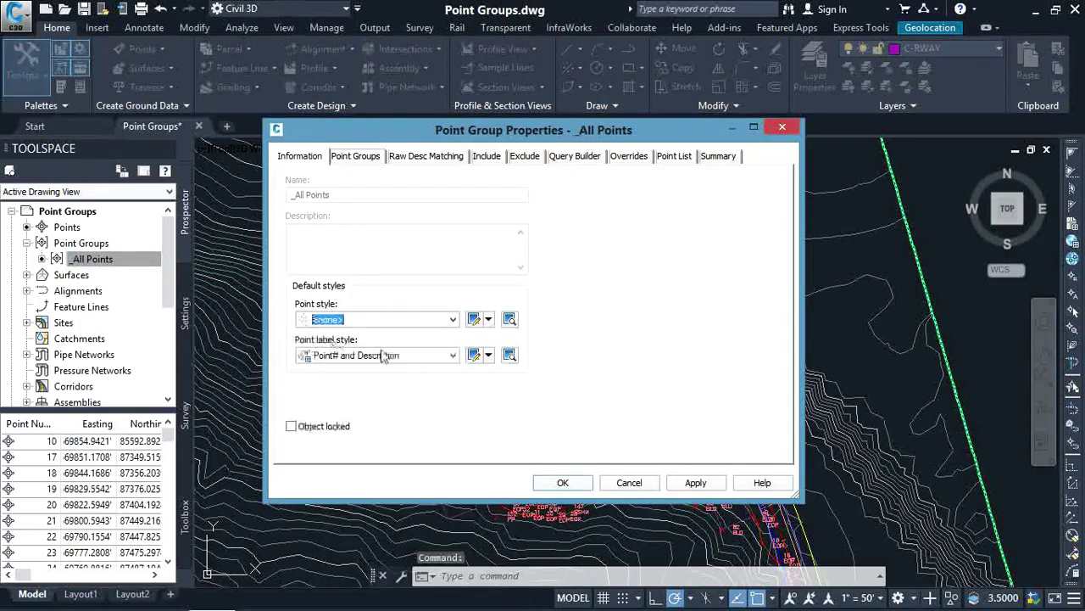
left_click(366, 356)
left_click(342, 370)
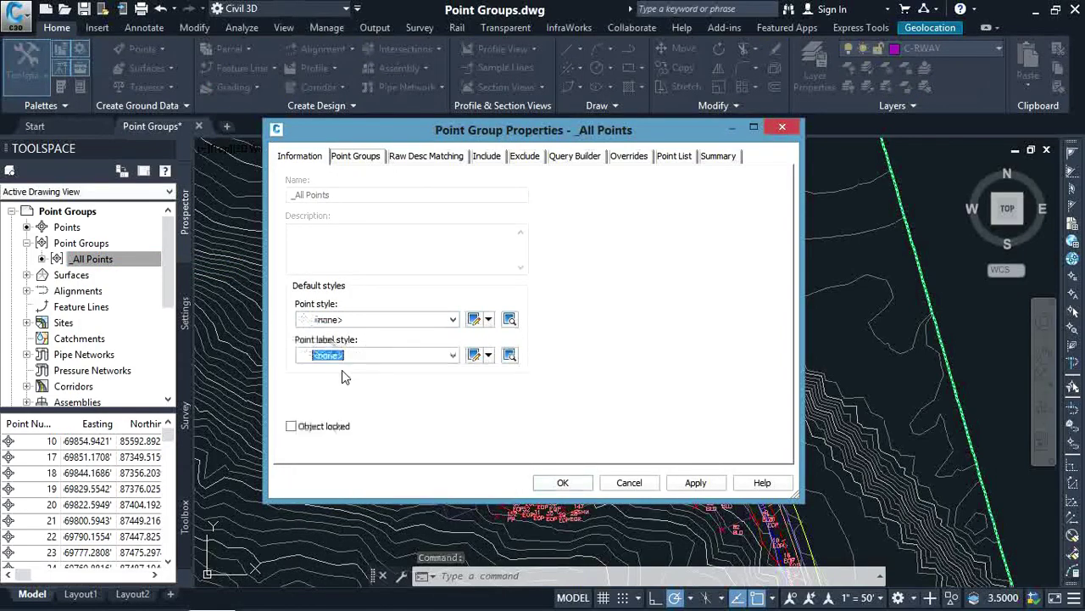
left_click(555, 482)
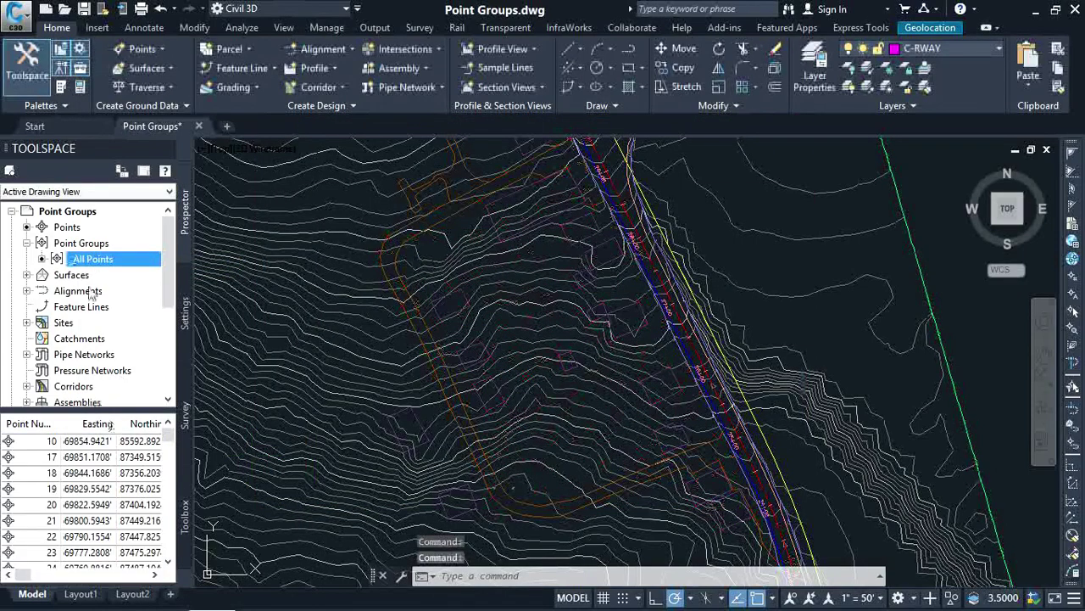
left_click(85, 244)
Create a point group named TREE with point style Tree and label style Description Only.
right_click(88, 246)
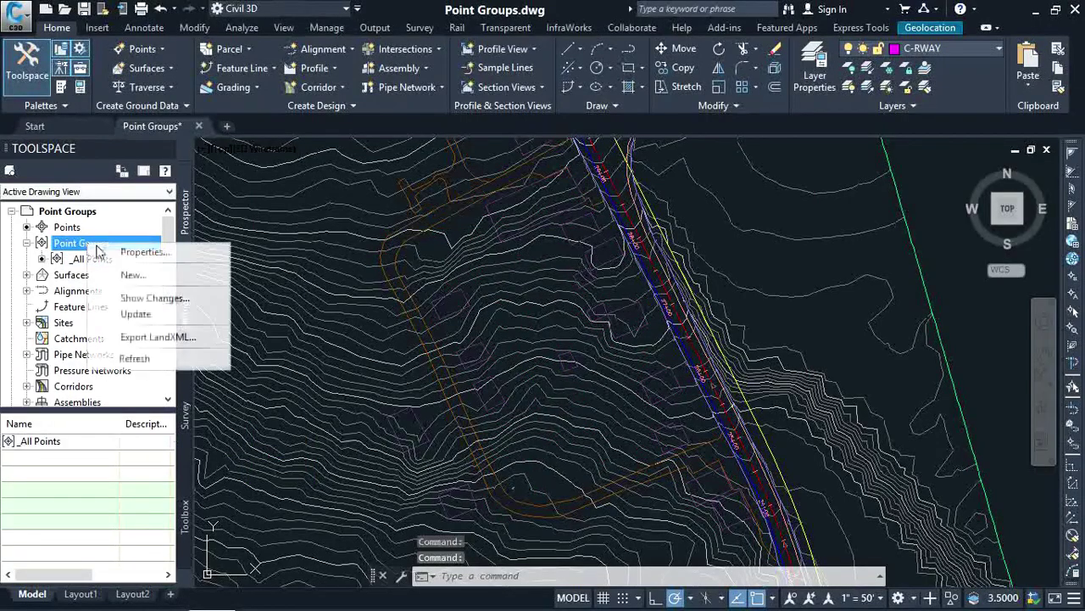
left_click(152, 275)
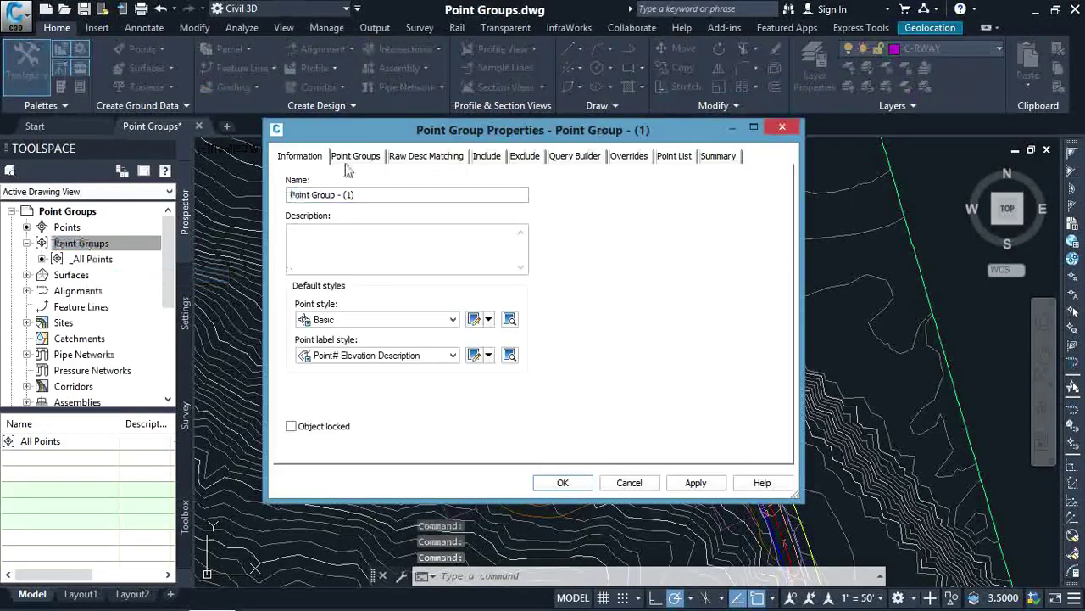
left_click_drag(360, 194, 219, 212)
type("TR")
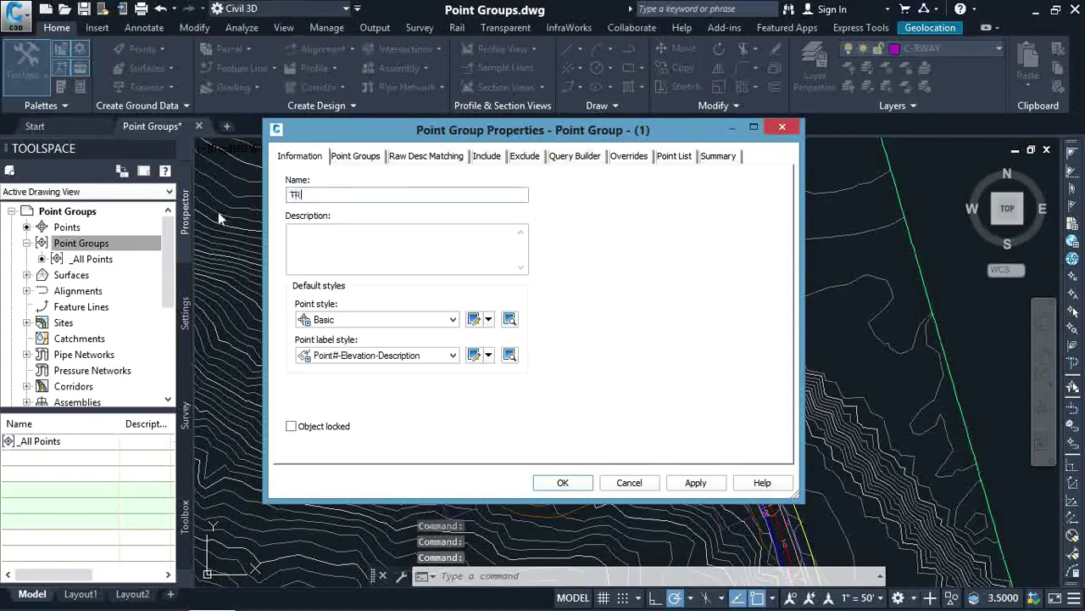
type("EE")
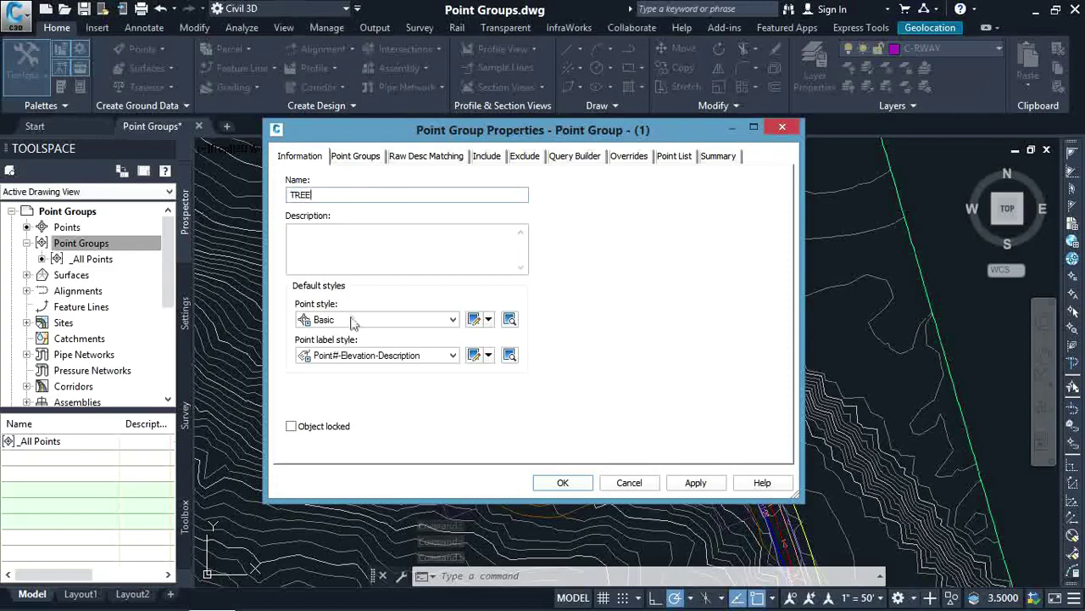
left_click(356, 320)
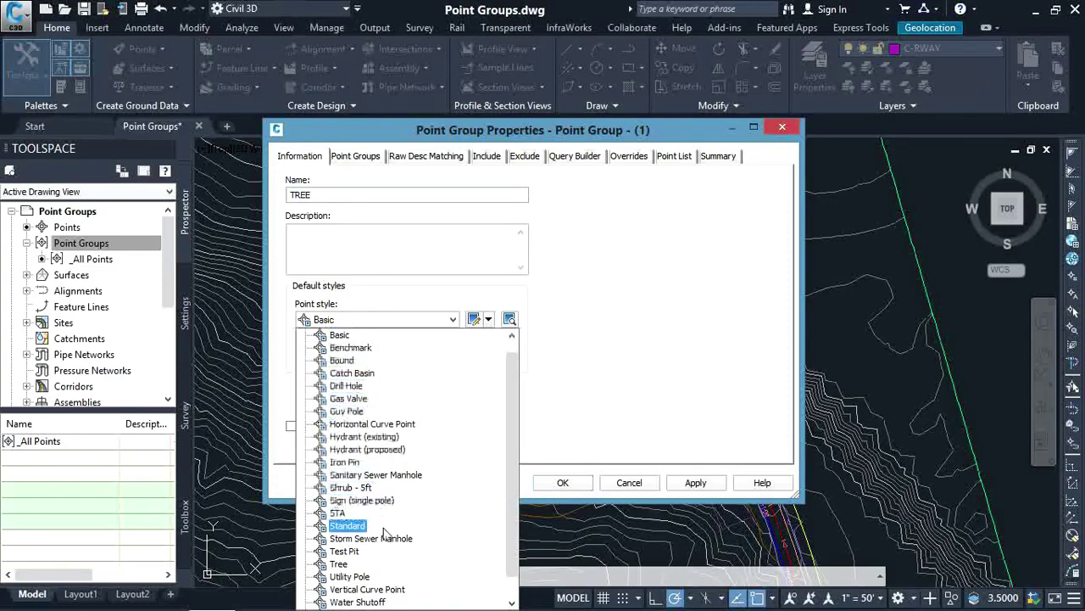
left_click(350, 564)
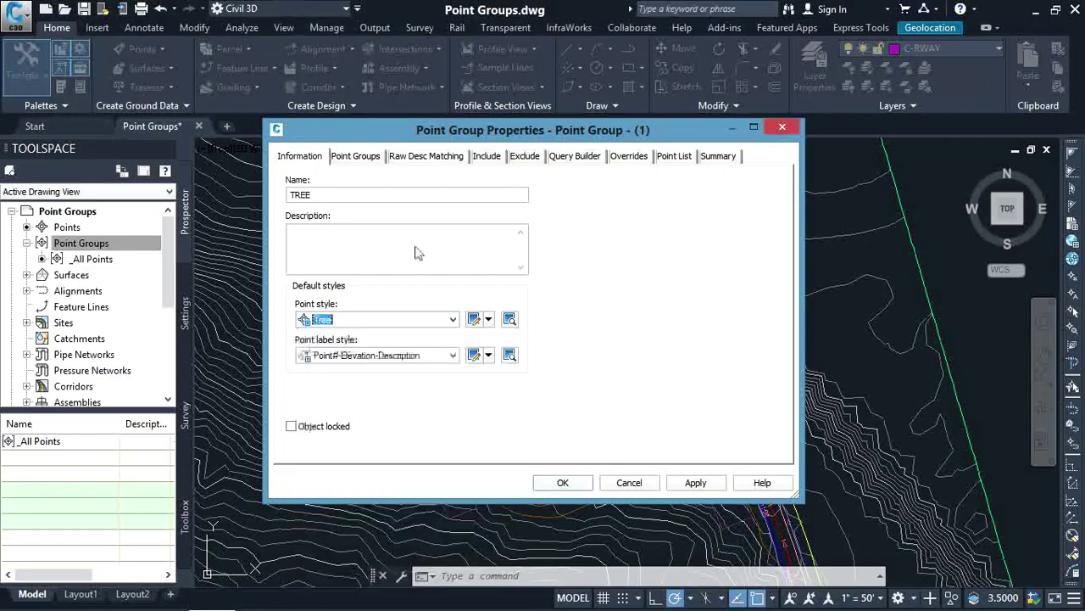
left_click(395, 356)
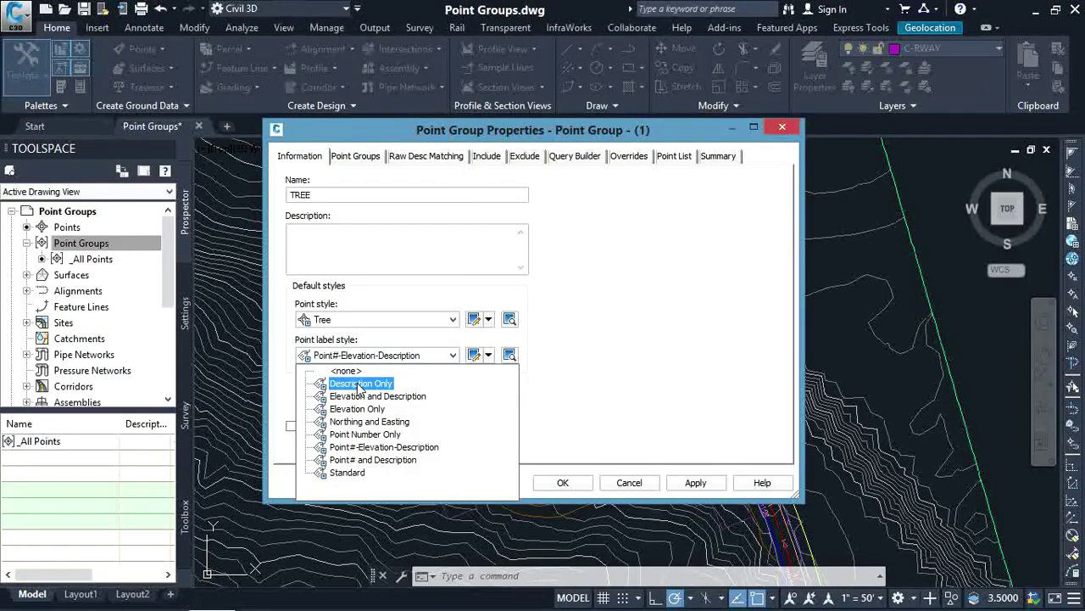
left_click(361, 383)
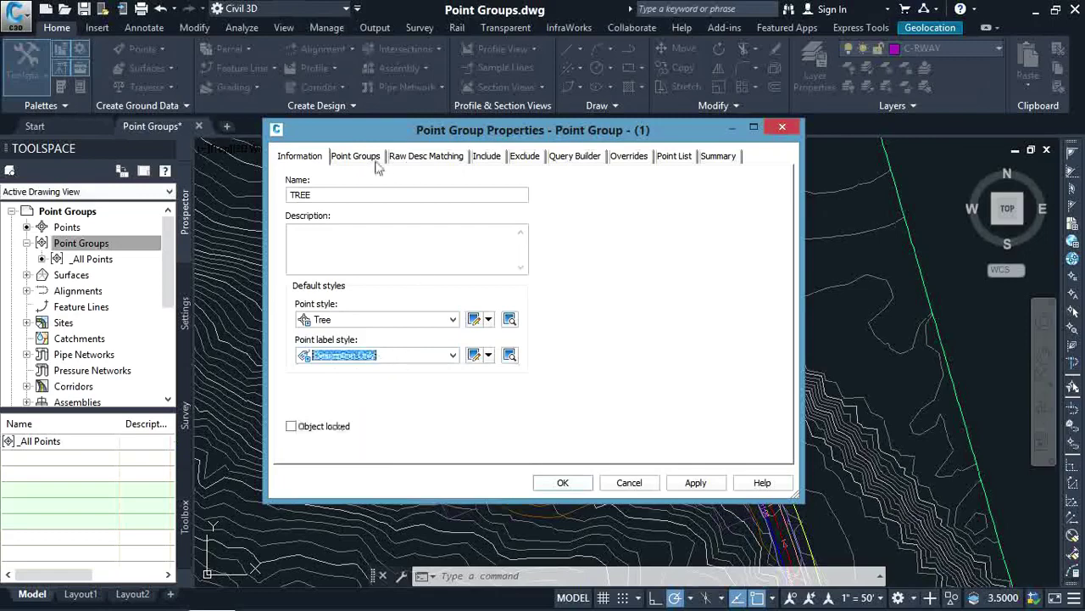
Have the TREE group include raw descriptions matching PINE*, BIRCH*, OAK* and MAPLE*.
left_click(488, 159)
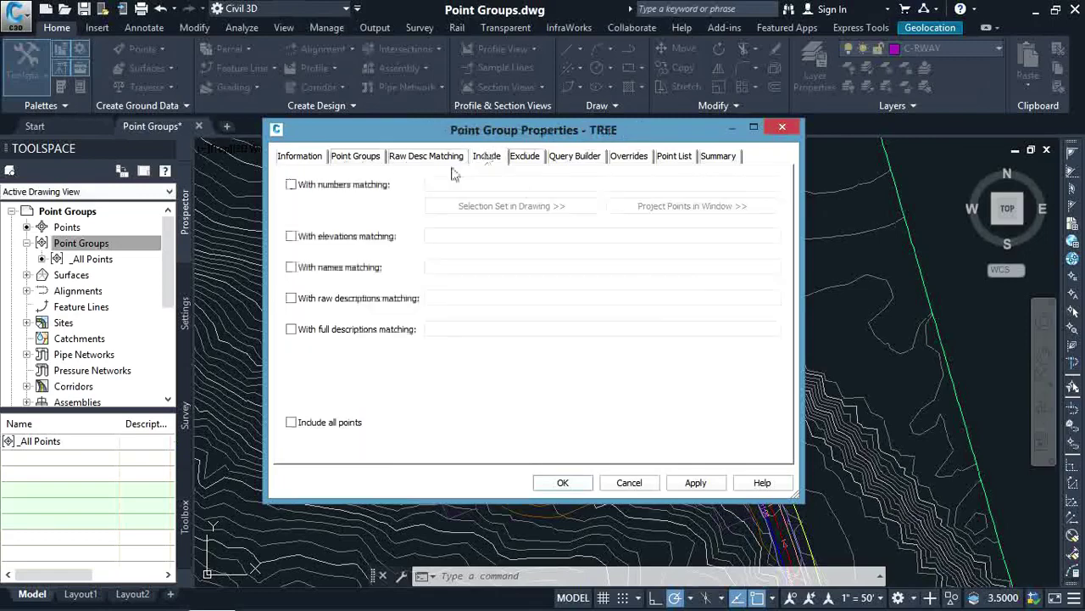
left_click(290, 298)
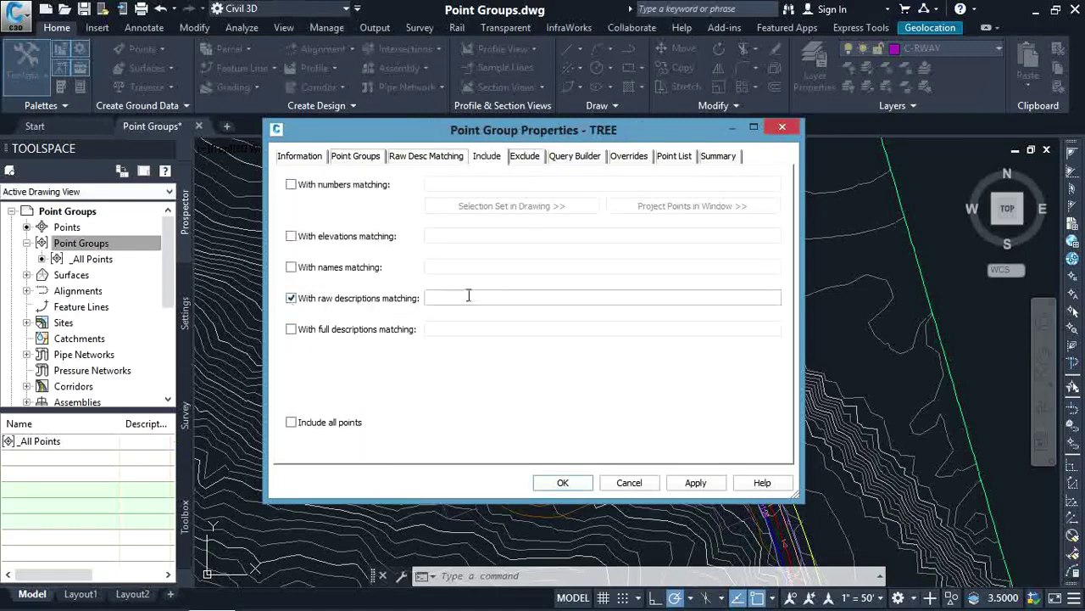
left_click(468, 296)
type("PINE*,III")
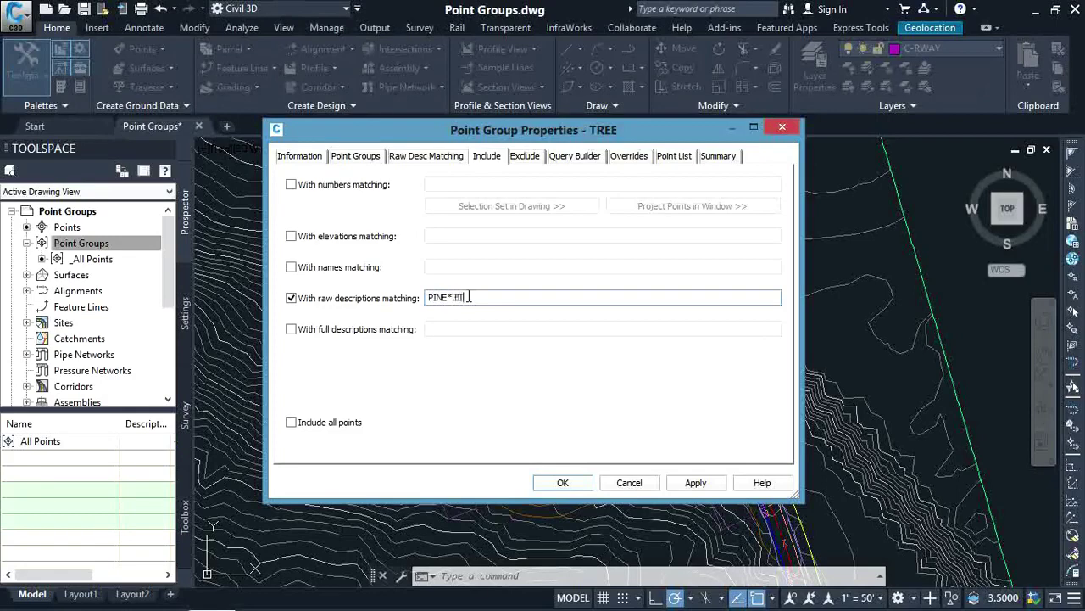
type("R")
type("AK*,MAPLE")
type("*")
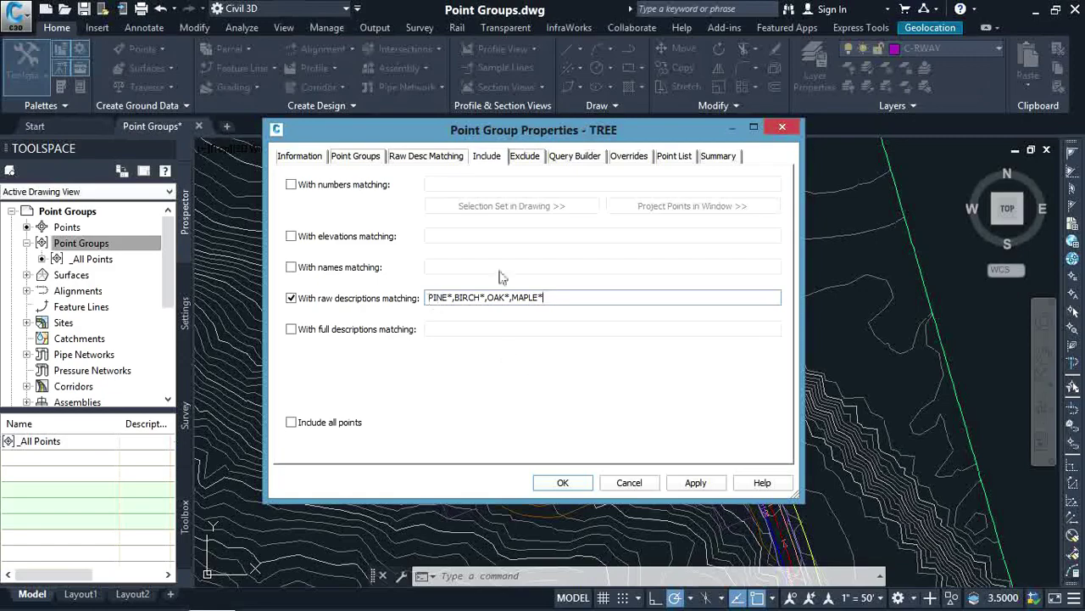
left_click(305, 157)
Create the TREE group and zoom over its tree labels like PINE 24, OAK 36 and BIRCH 14.
left_click(580, 484)
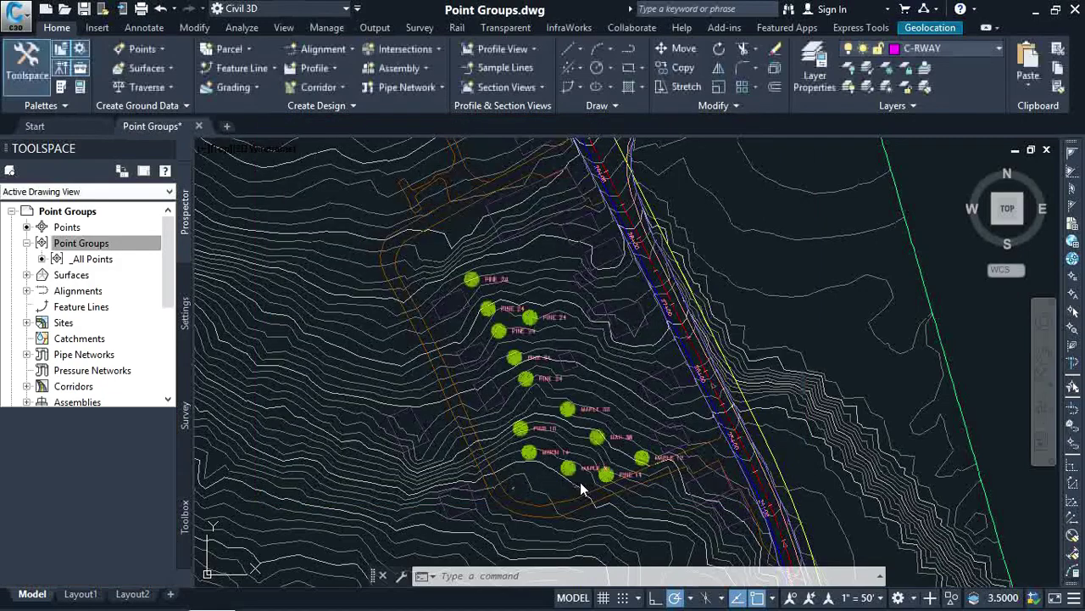
scroll(522, 379, "up", 3)
scroll(455, 277, "down", 3)
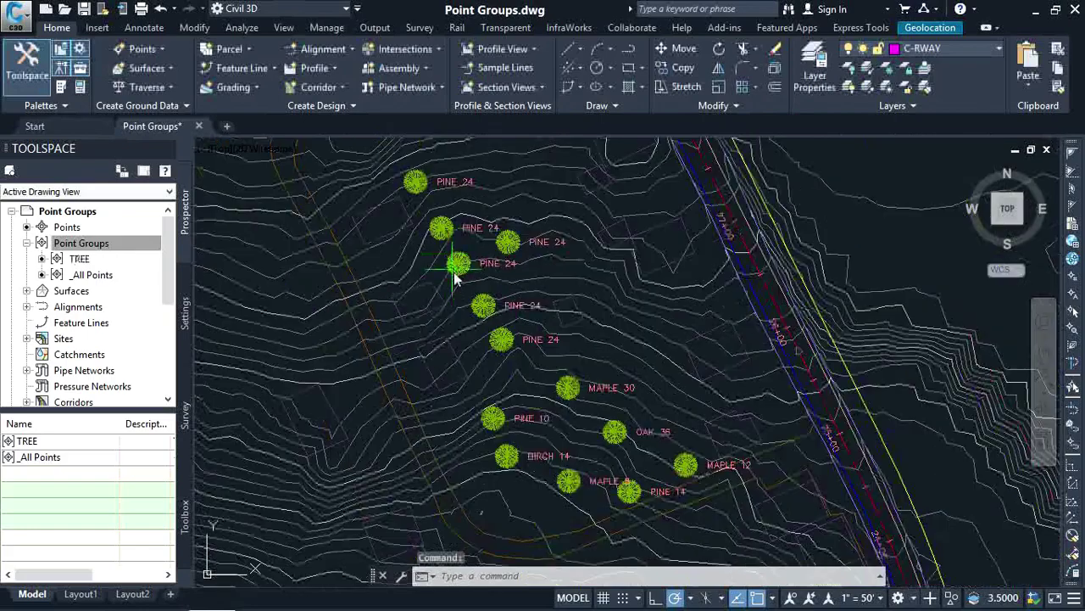
scroll(498, 268, "up", 5)
scroll(513, 246, "down", 3)
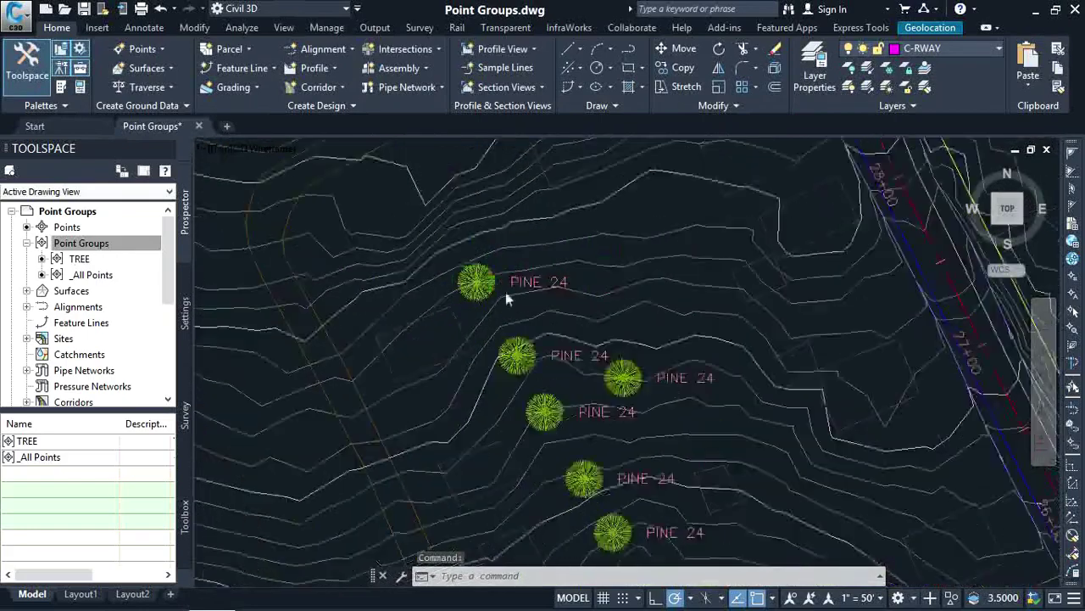
scroll(543, 356, "down", 3)
scroll(518, 390, "up", 2)
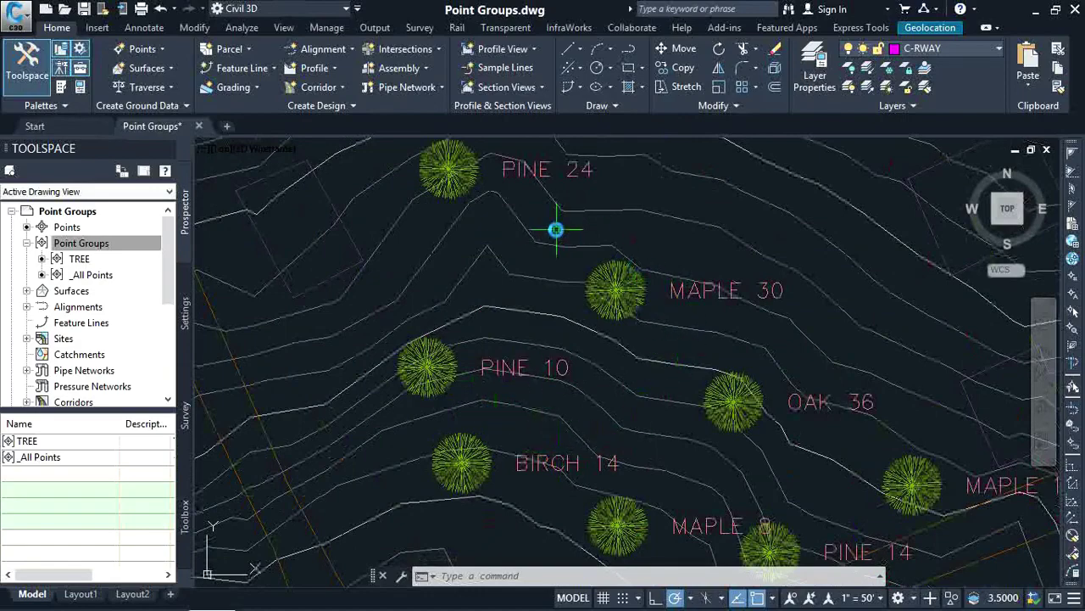
scroll(814, 395, "down", 2)
scroll(767, 389, "down", 2)
scroll(721, 391, "down", 2)
scroll(678, 397, "down", 1)
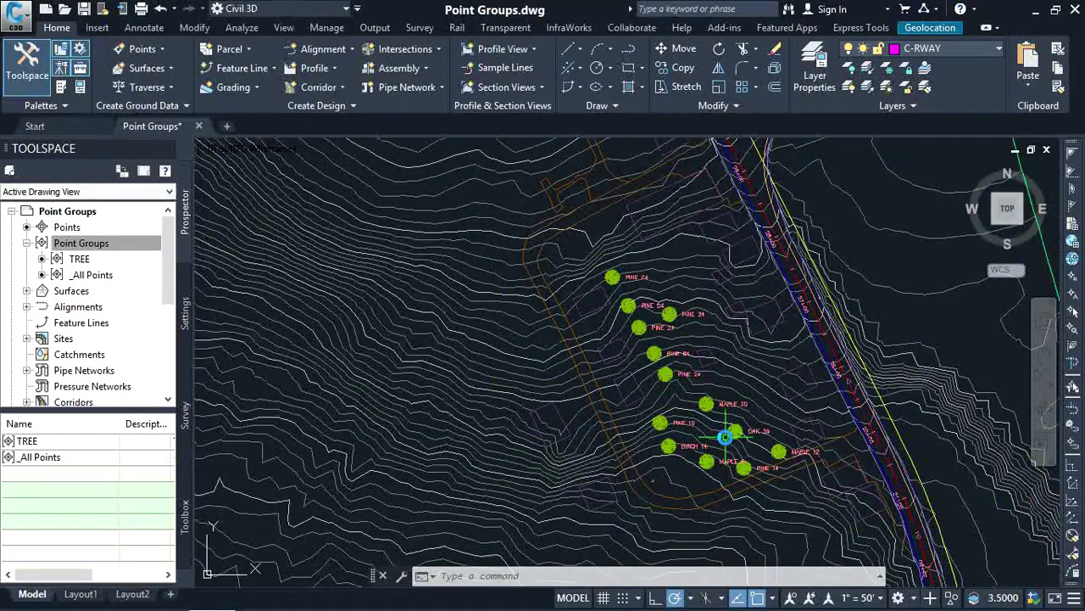
scroll(696, 420, "up", 1)
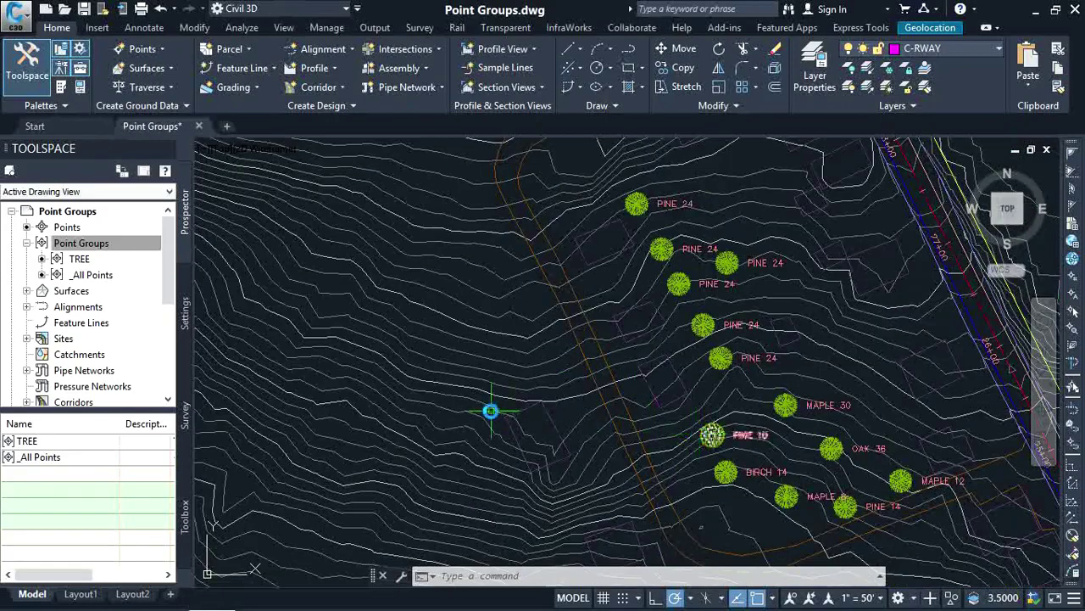
scroll(594, 420, "down", 1)
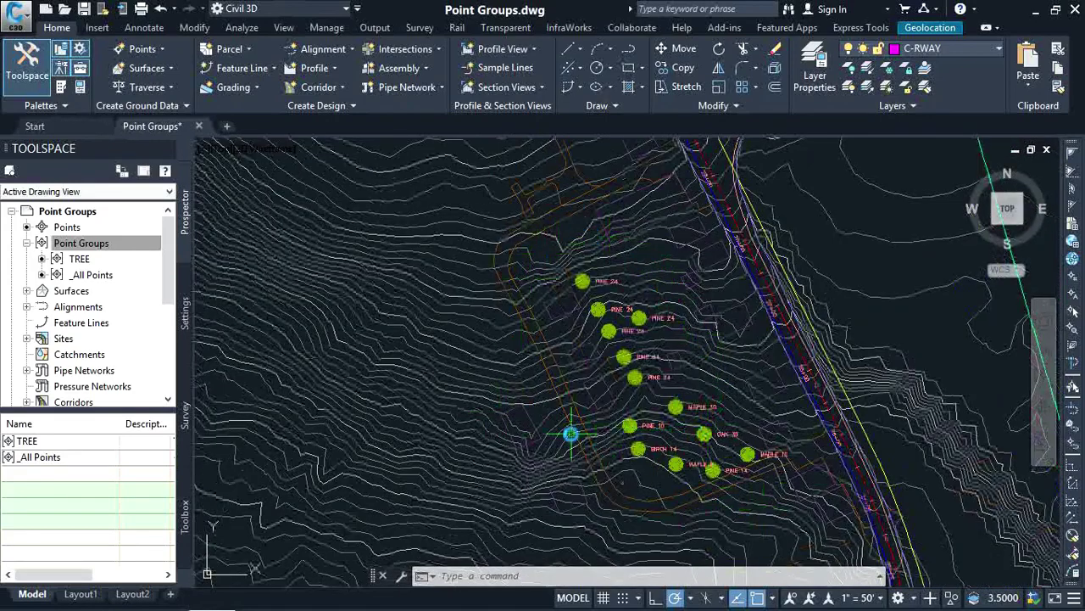
right_click(85, 243)
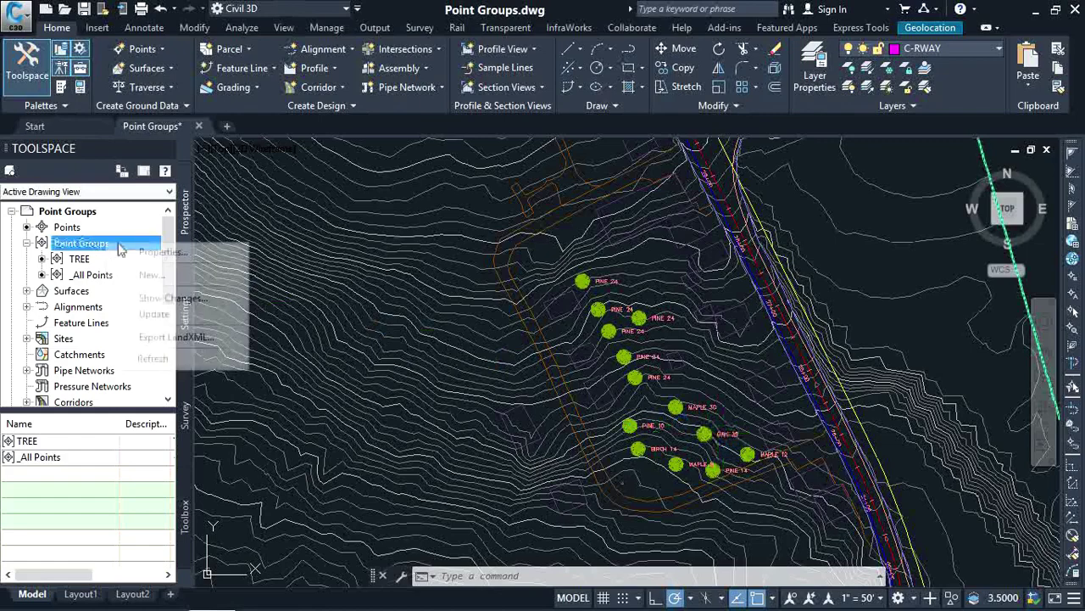
Start a new point group named EOP with Basic point style and Elevation Only labels.
left_click(174, 276)
left_click(325, 194)
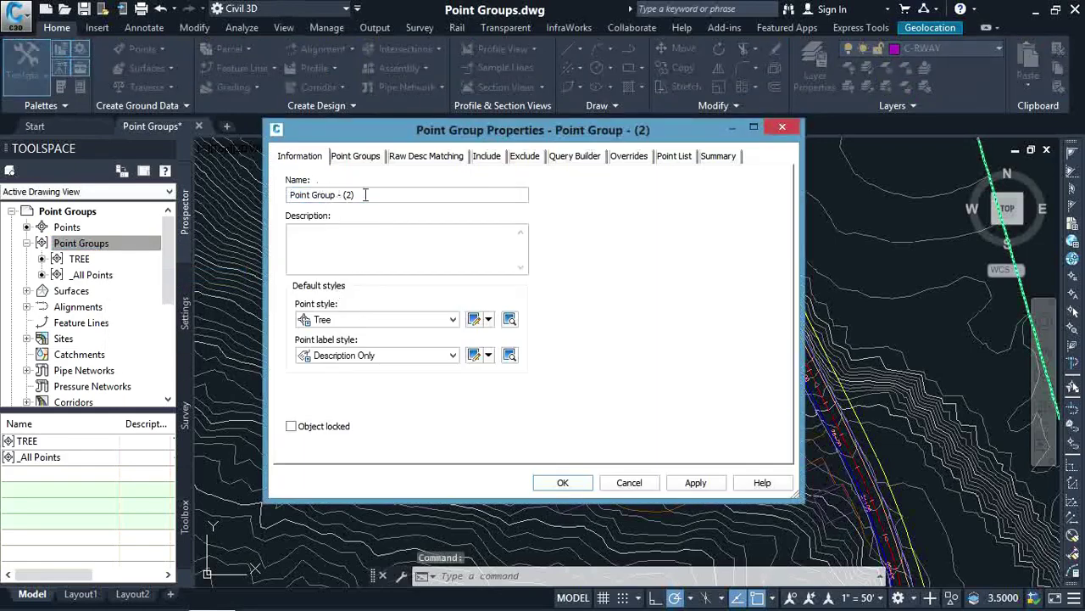
left_click_drag(367, 194, 230, 194)
type("EOP")
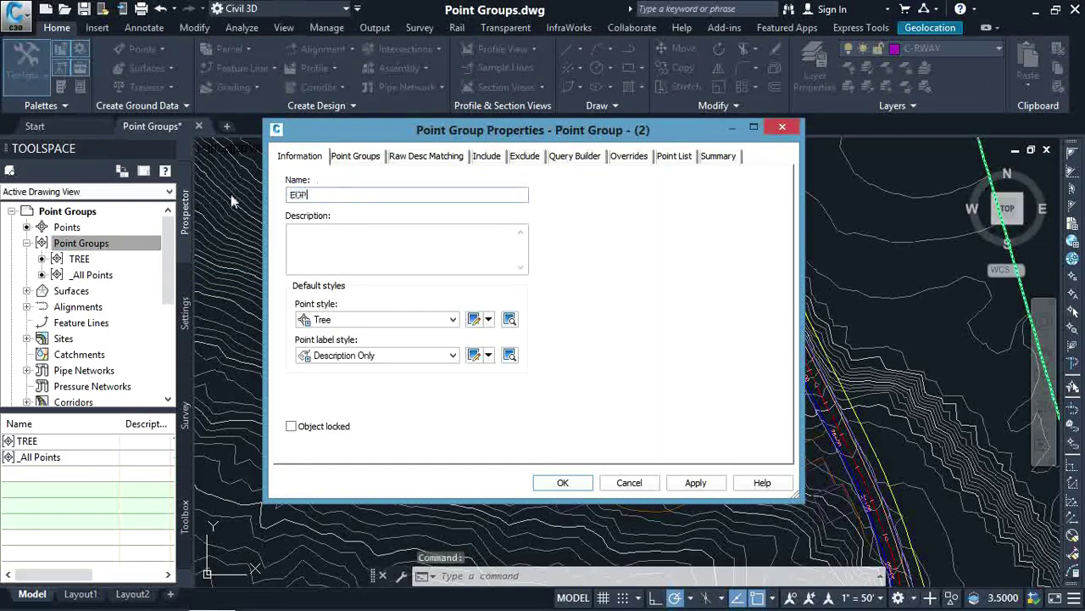
left_click(327, 319)
scroll(332, 354, "up", 1)
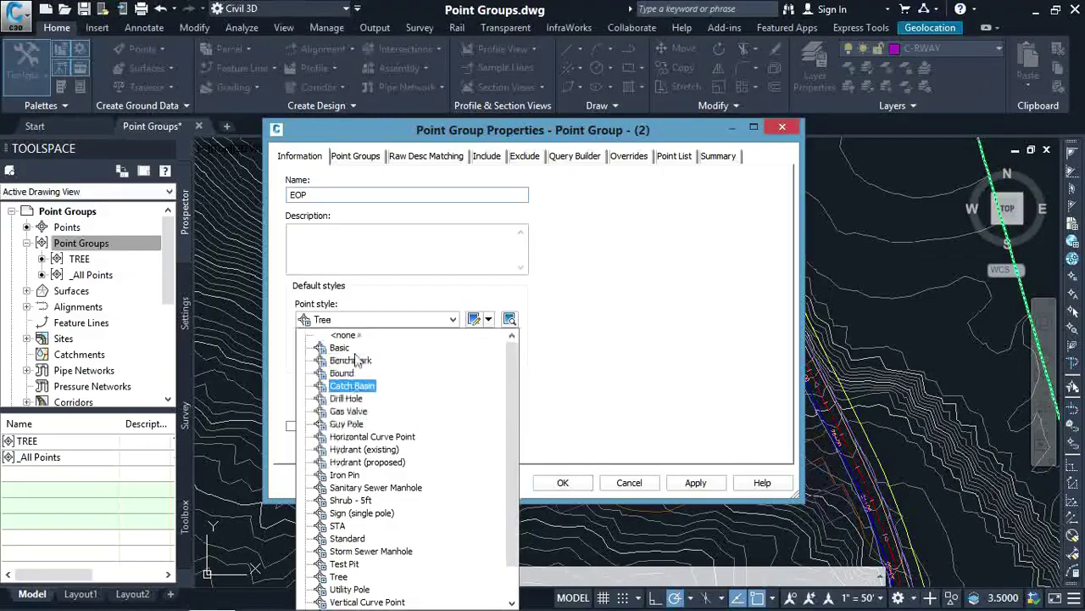
left_click(341, 355)
left_click(343, 355)
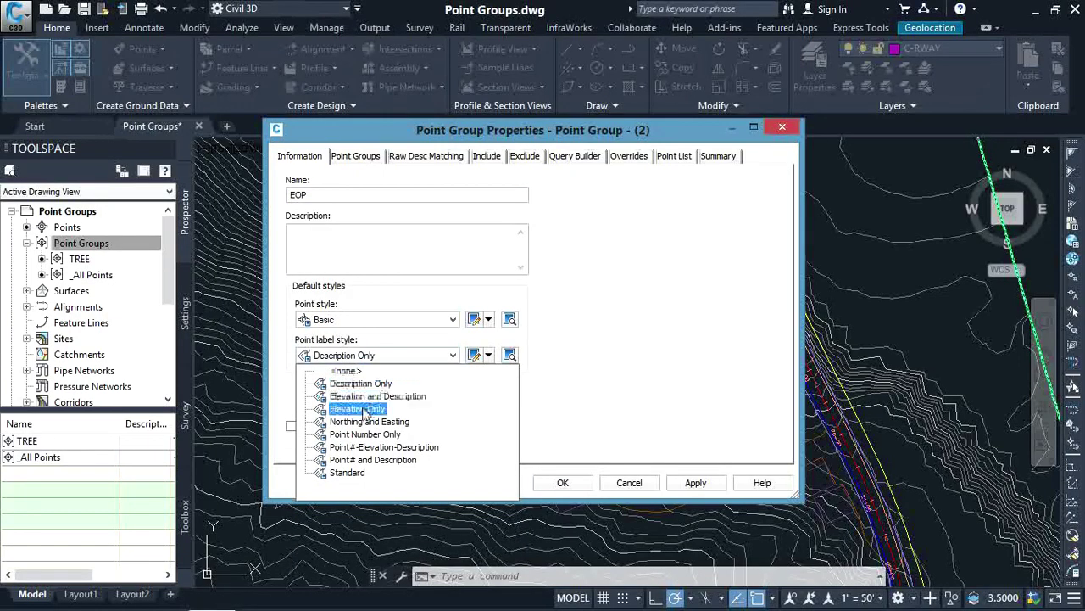
left_click(364, 411)
Include points with raw description EOP in the group and create it.
left_click(499, 153)
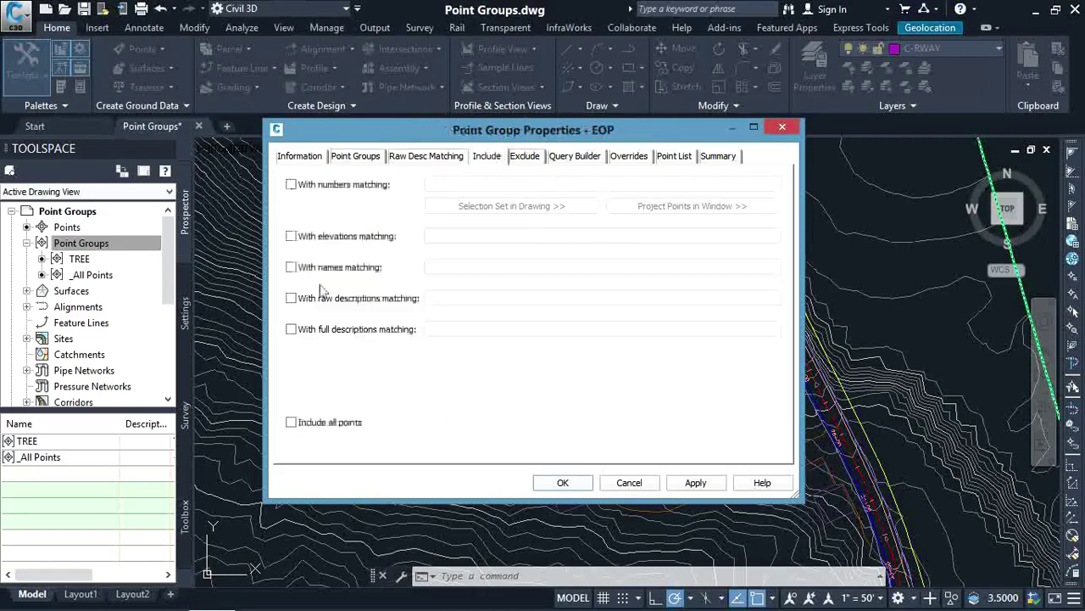
left_click(291, 297)
left_click(473, 297)
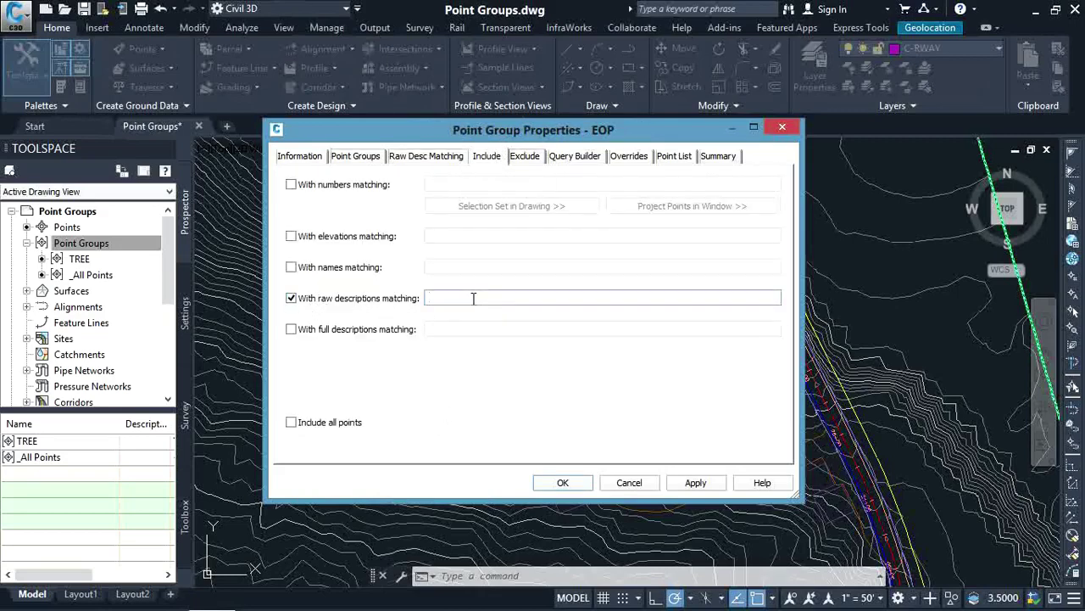
type("EOP")
left_click(564, 483)
scroll(515, 244, "up", 3)
scroll(509, 255, "down", 1)
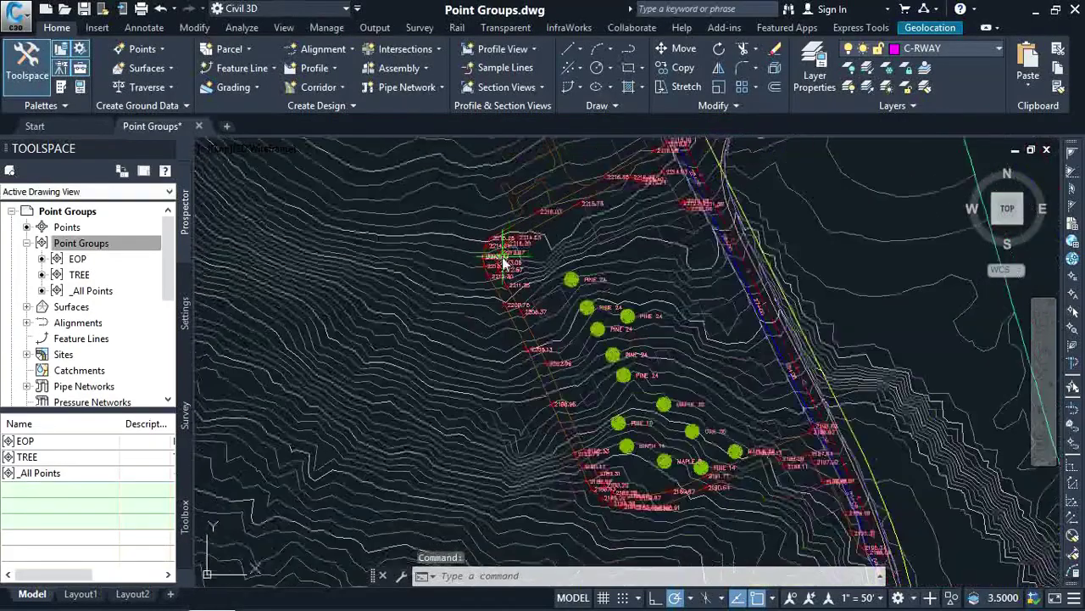
left_click(78, 258)
right_click(81, 258)
left_click(166, 273)
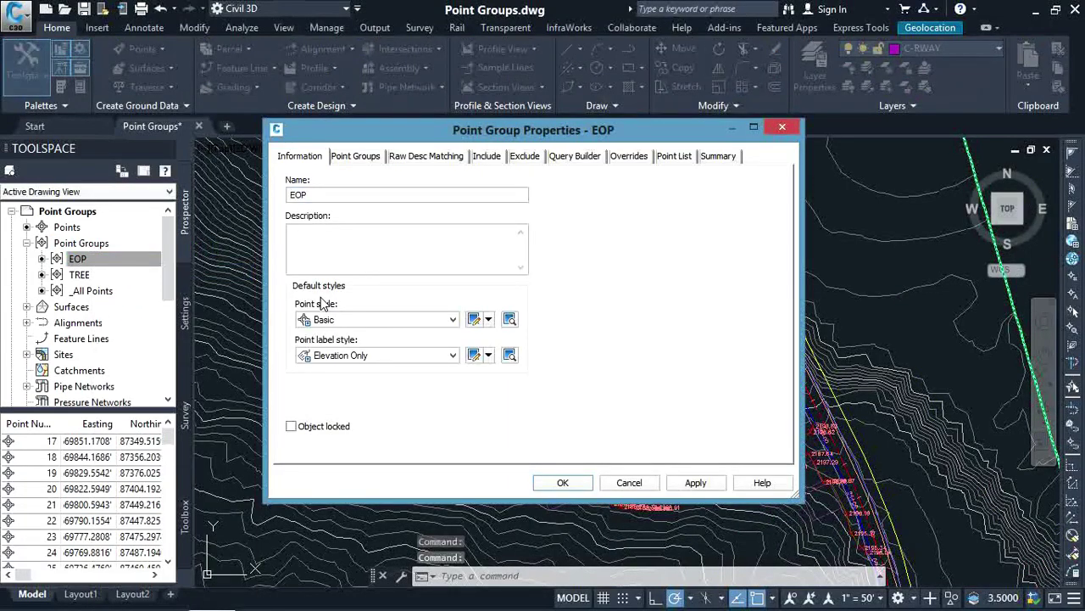
left_click(473, 319)
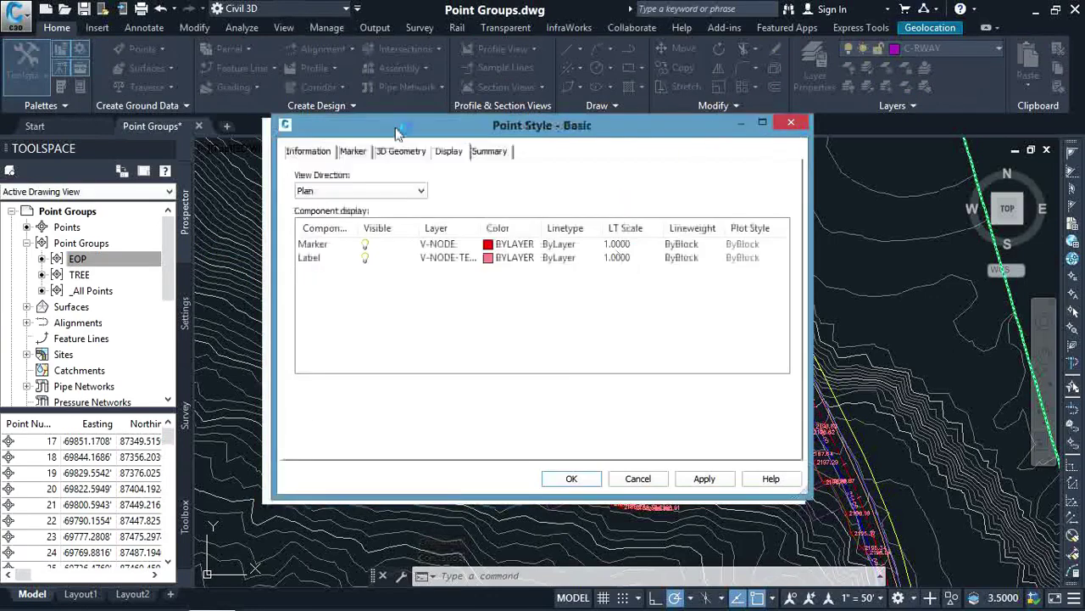
left_click(344, 151)
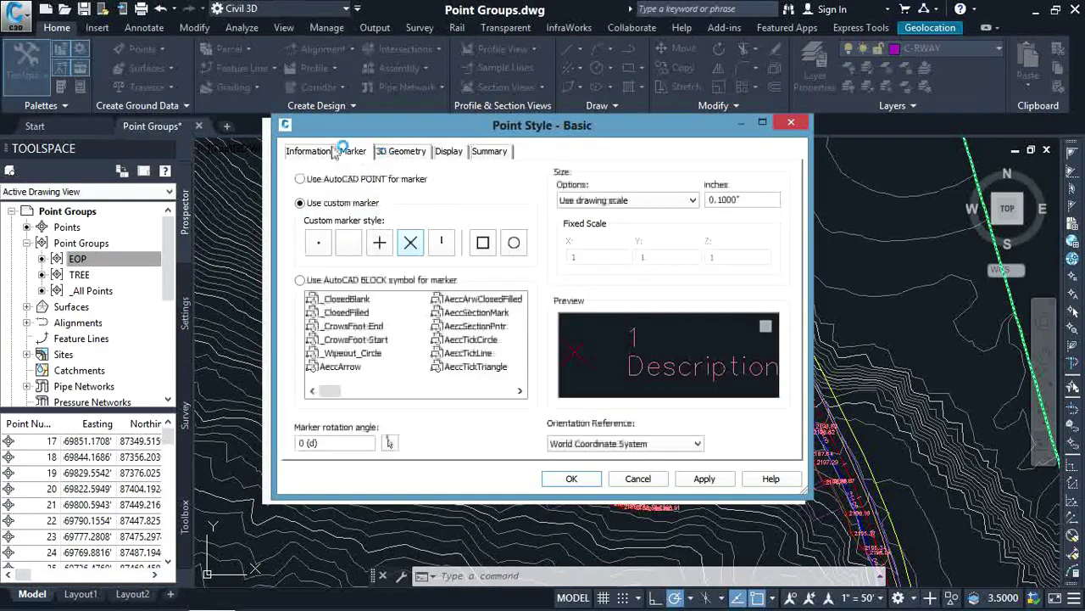
left_click(798, 124)
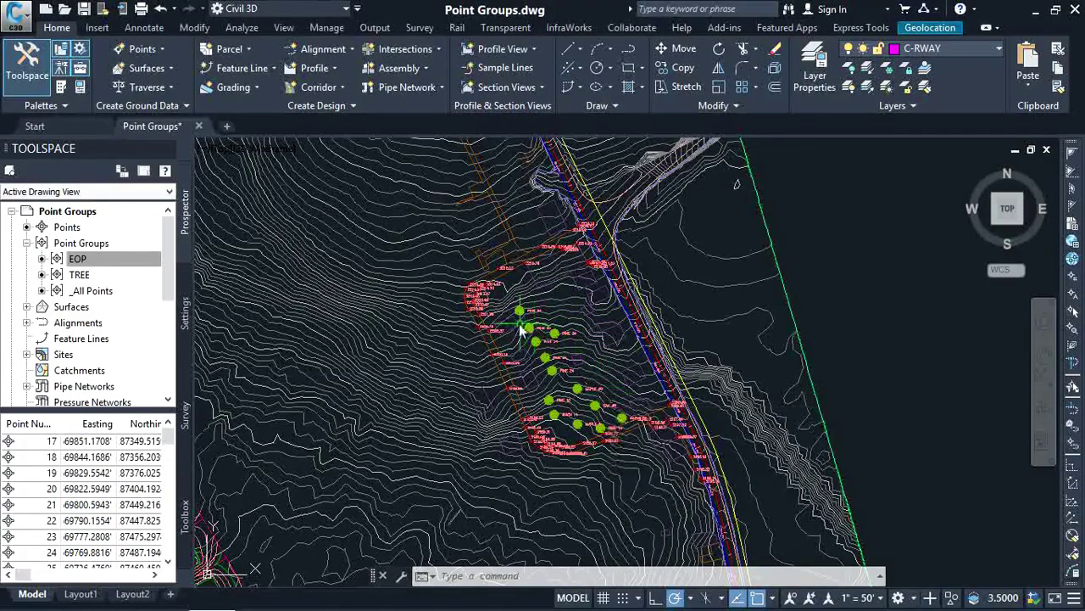
scroll(503, 316, "up", 5)
scroll(503, 309, "down", 3)
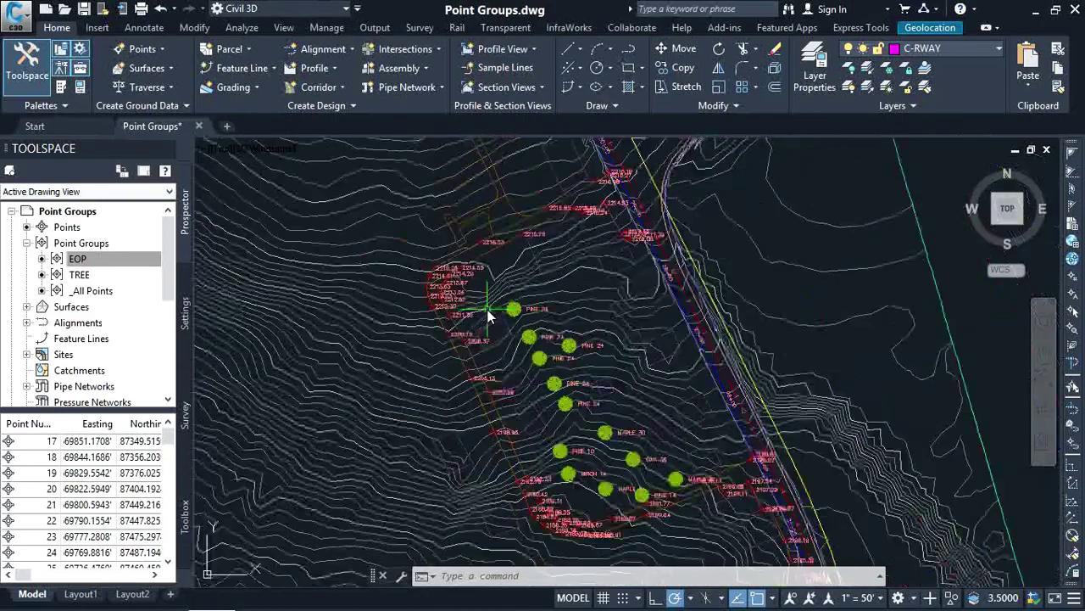
scroll(505, 339, "down", 1)
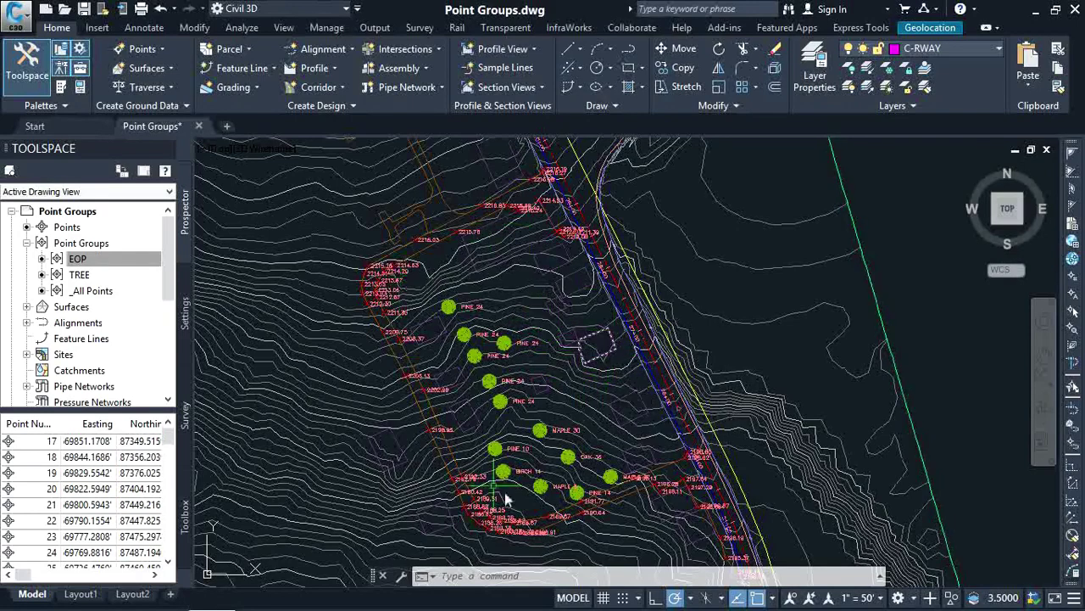
scroll(481, 234, "up", 2)
scroll(480, 235, "up", 2)
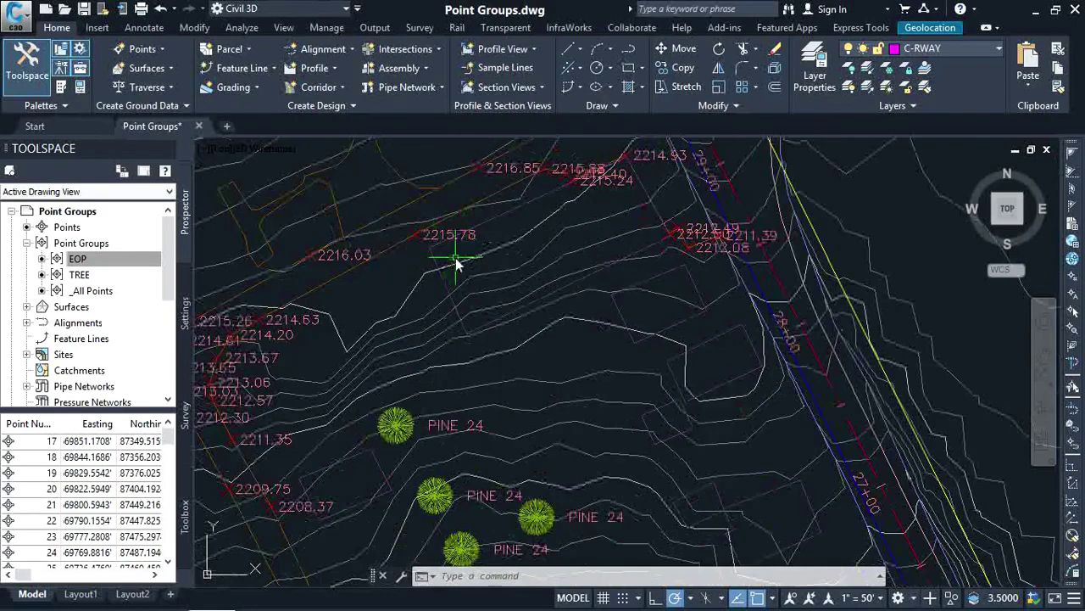
scroll(458, 265, "down", 2)
scroll(547, 303, "down", 1)
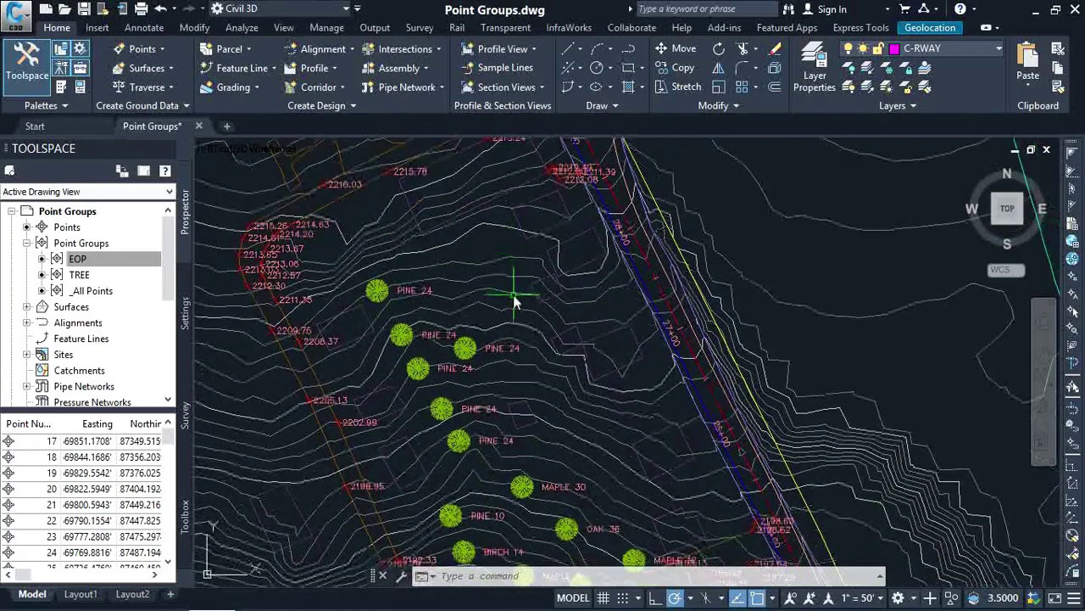
scroll(517, 306, "down", 1)
scroll(524, 304, "down", 1)
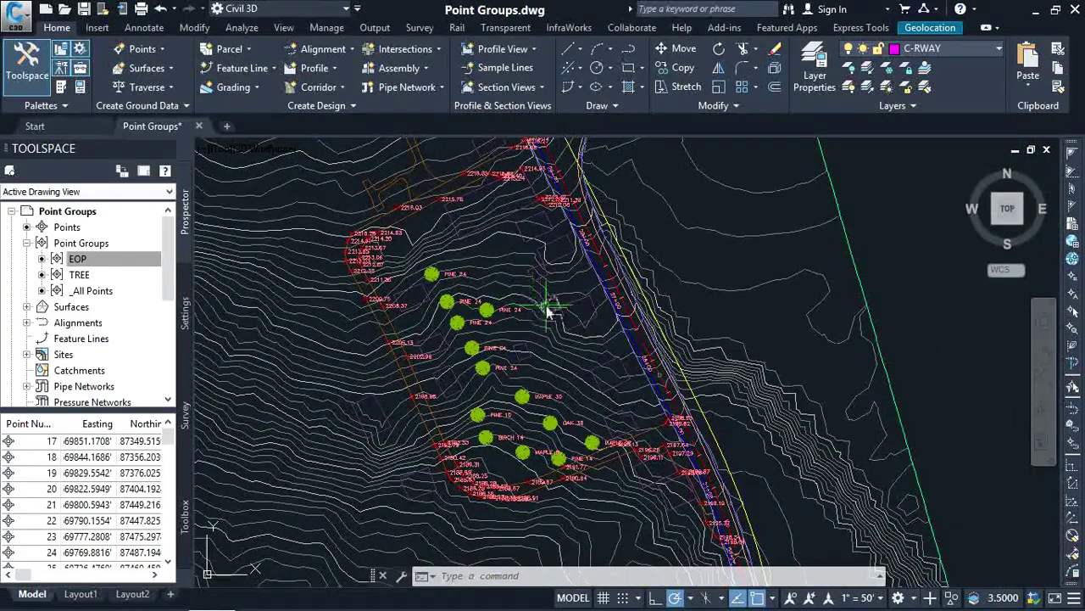
left_click(117, 258)
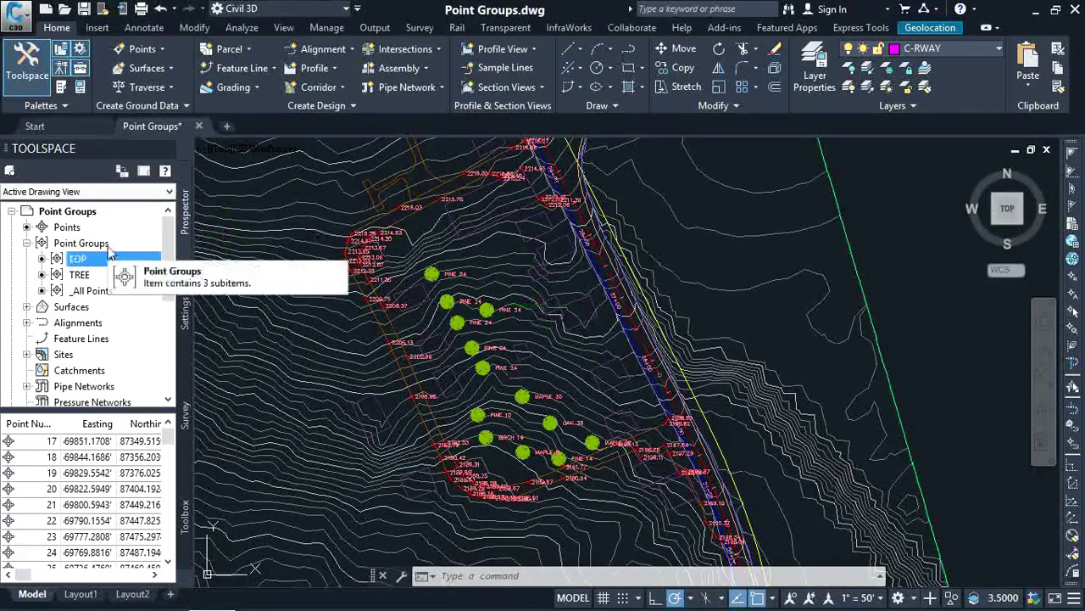